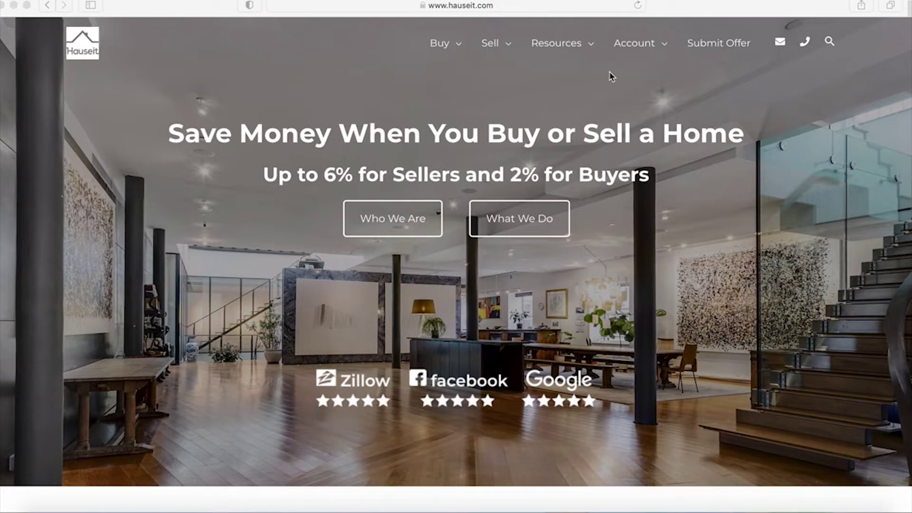
Step: Go to the Submit Listing Update page through the Account menu
{"action": "left_click", "coordinate": [630, 42]}
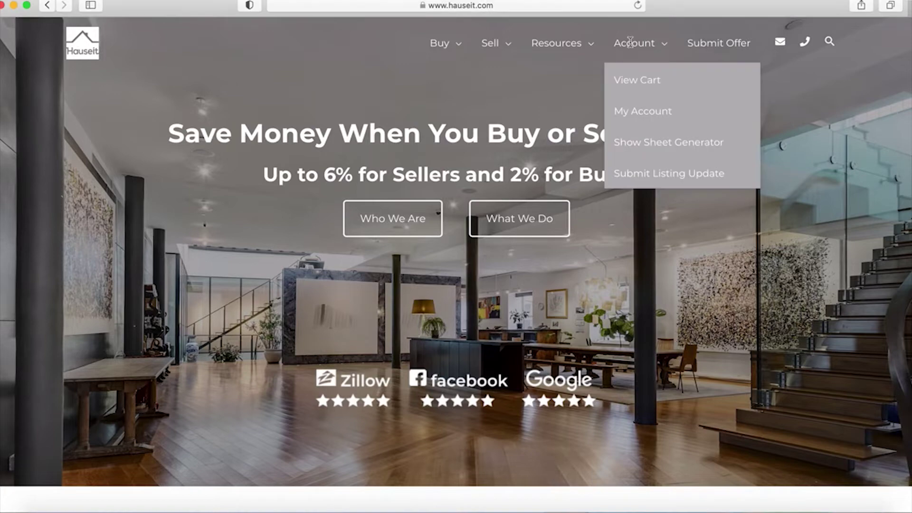
{"action": "left_click", "coordinate": [672, 173]}
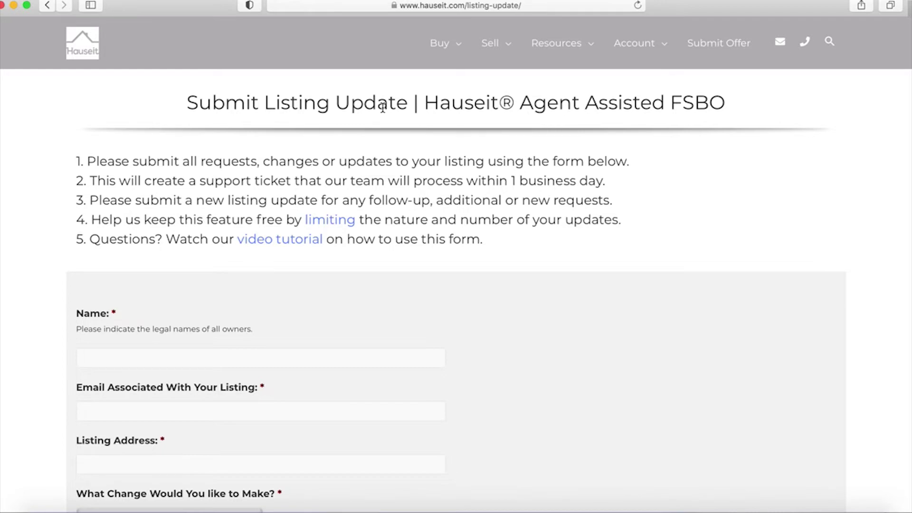
{"action": "scroll", "coordinate": [383, 107], "scroll_direction": "down", "scroll_amount": 5}
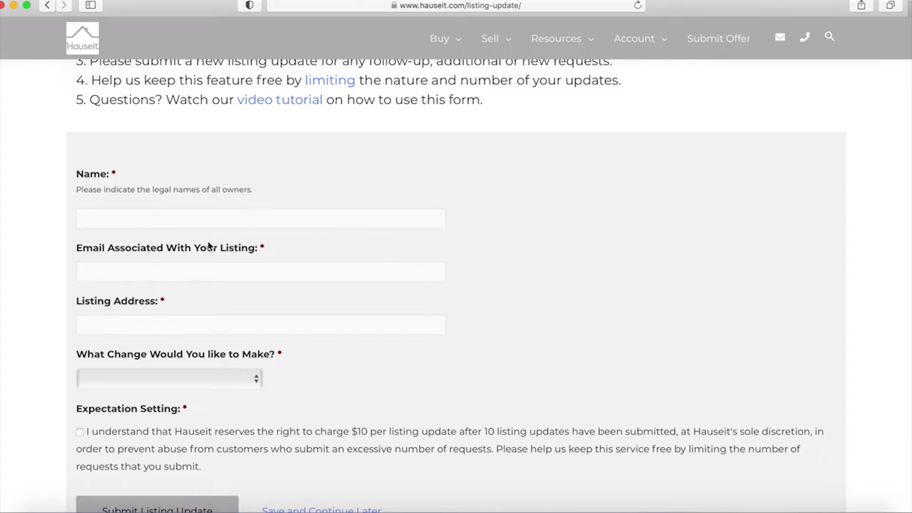
{"action": "scroll", "coordinate": [177, 284], "scroll_direction": "down", "scroll_amount": 1}
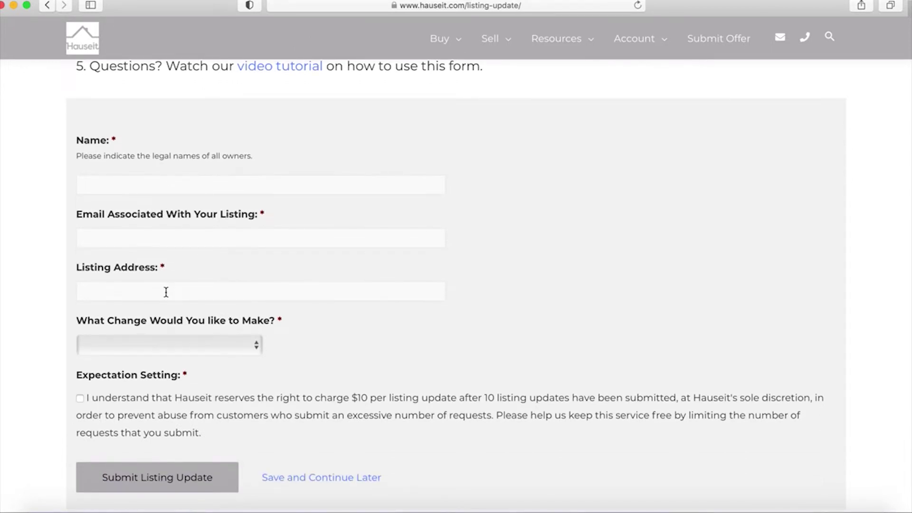
{"action": "scroll", "coordinate": [166, 293], "scroll_direction": "down", "scroll_amount": 1}
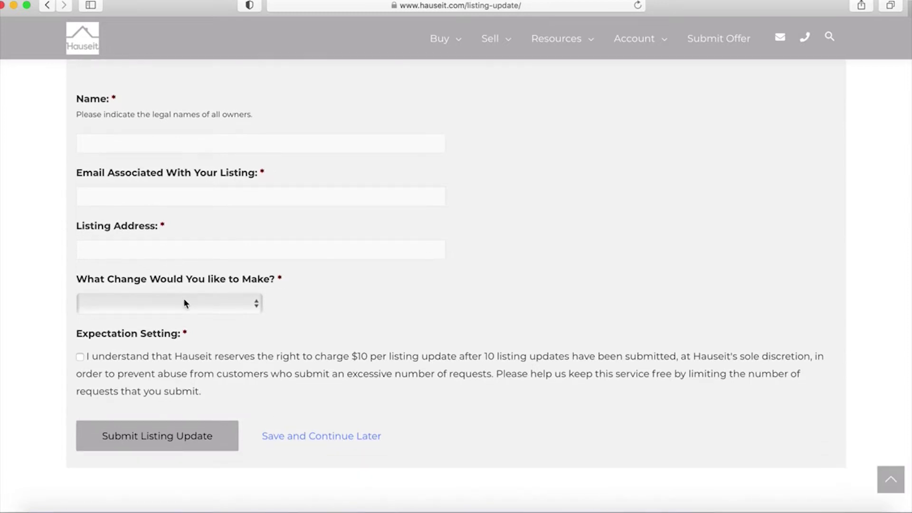
Step: Set the change type to Add an Open House and review its appointment-only options
{"action": "left_click", "coordinate": [185, 303]}
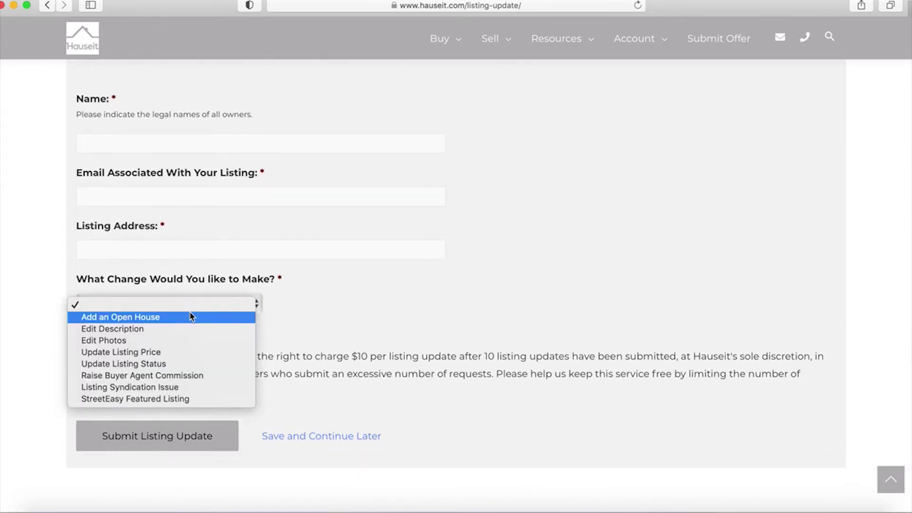
{"action": "left_click", "coordinate": [190, 317]}
{"action": "scroll", "coordinate": [160, 244], "scroll_direction": "down", "scroll_amount": 3}
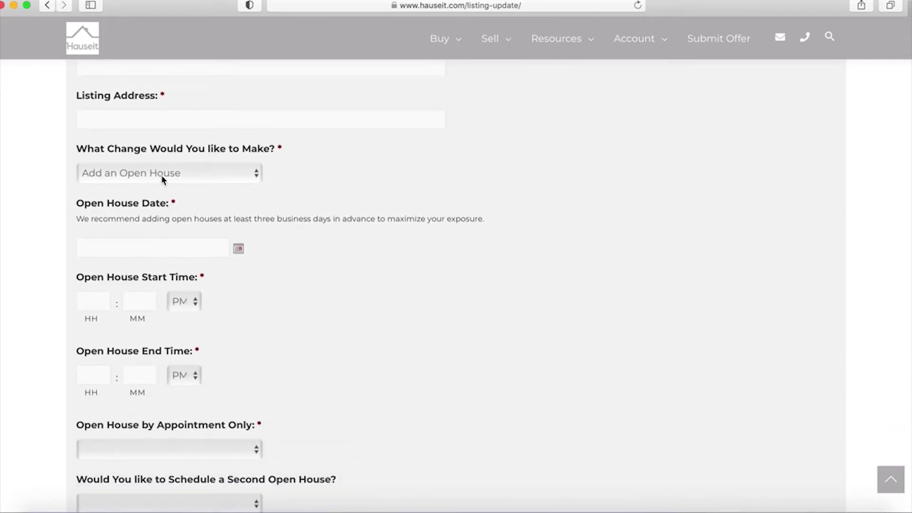
{"action": "scroll", "coordinate": [162, 179], "scroll_direction": "down", "scroll_amount": 2}
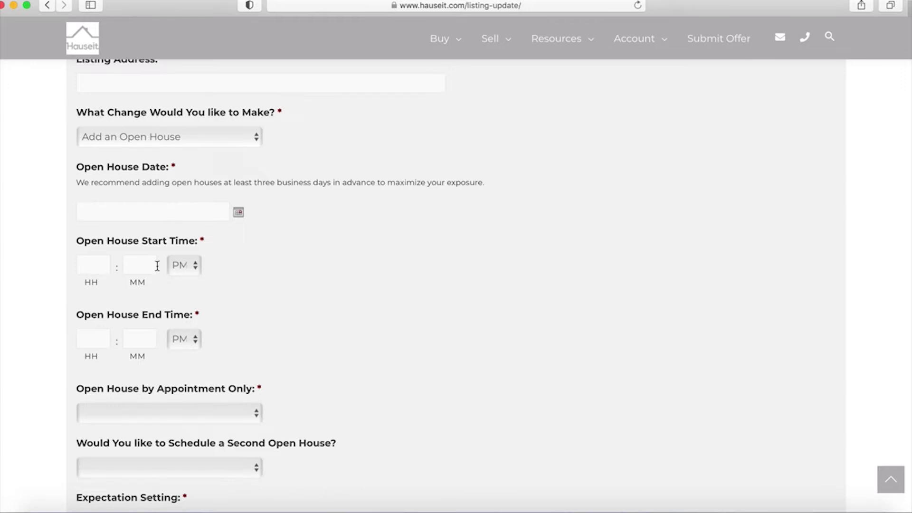
{"action": "scroll", "coordinate": [158, 266], "scroll_direction": "down", "scroll_amount": 3}
{"action": "scroll", "coordinate": [157, 265], "scroll_direction": "down", "scroll_amount": 1}
{"action": "scroll", "coordinate": [154, 266], "scroll_direction": "down", "scroll_amount": 3}
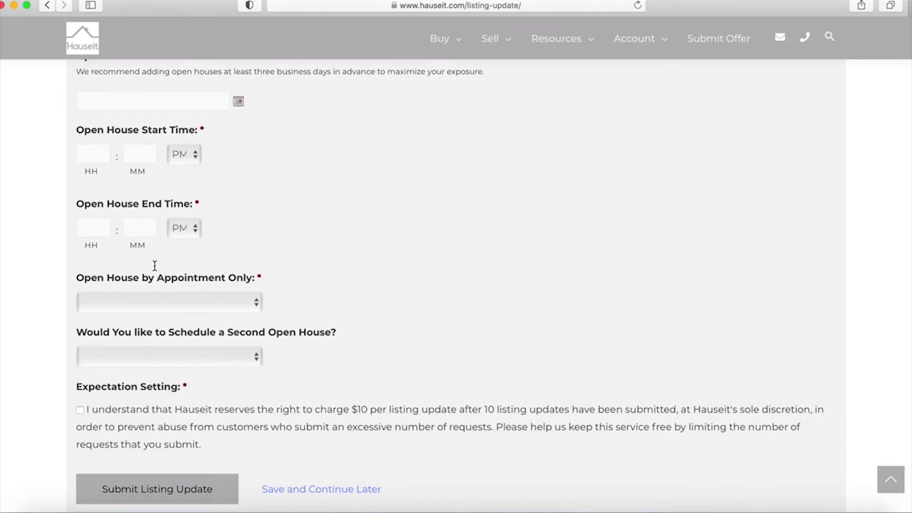
{"action": "left_click", "coordinate": [185, 302]}
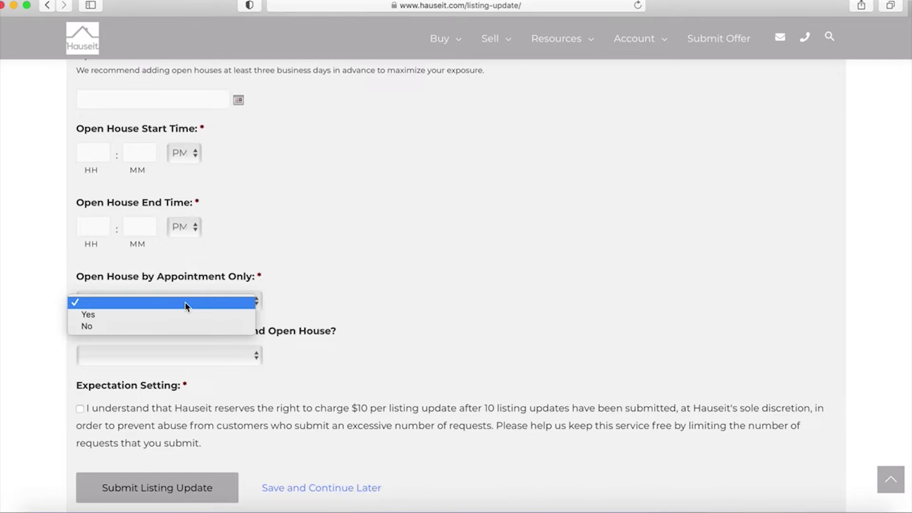
{"action": "left_click", "coordinate": [249, 238]}
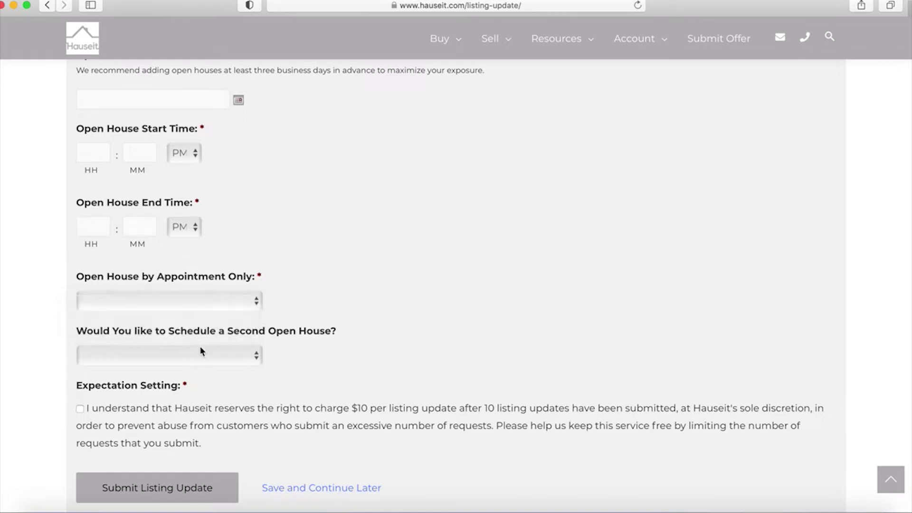
Step: Set Second Open House to Yes to reveal the Open House 2 fields
{"action": "left_click", "coordinate": [200, 351]}
{"action": "left_click", "coordinate": [208, 365]}
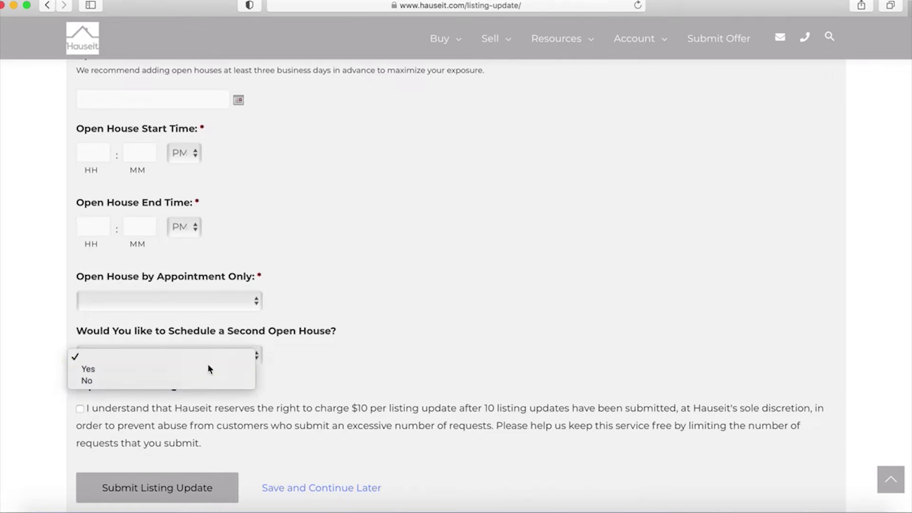
{"action": "scroll", "coordinate": [133, 309], "scroll_direction": "down", "scroll_amount": 2}
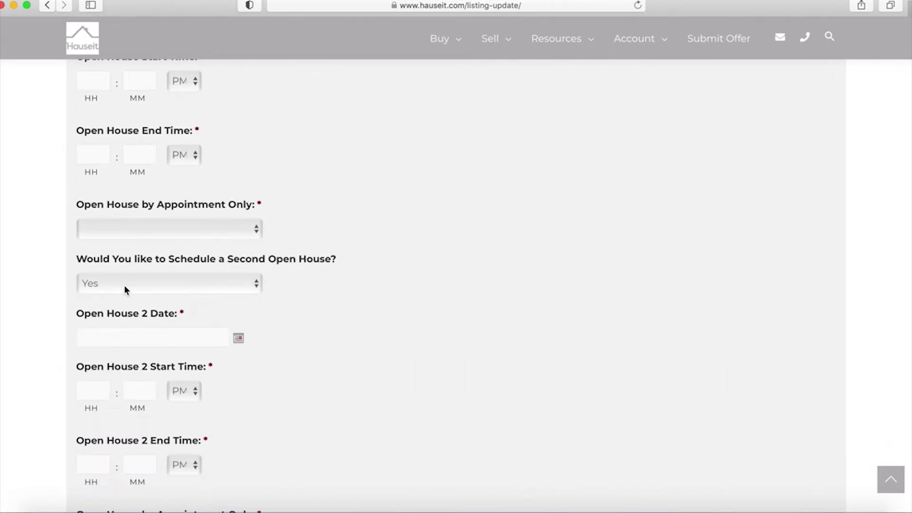
{"action": "scroll", "coordinate": [116, 285], "scroll_direction": "down", "scroll_amount": 4}
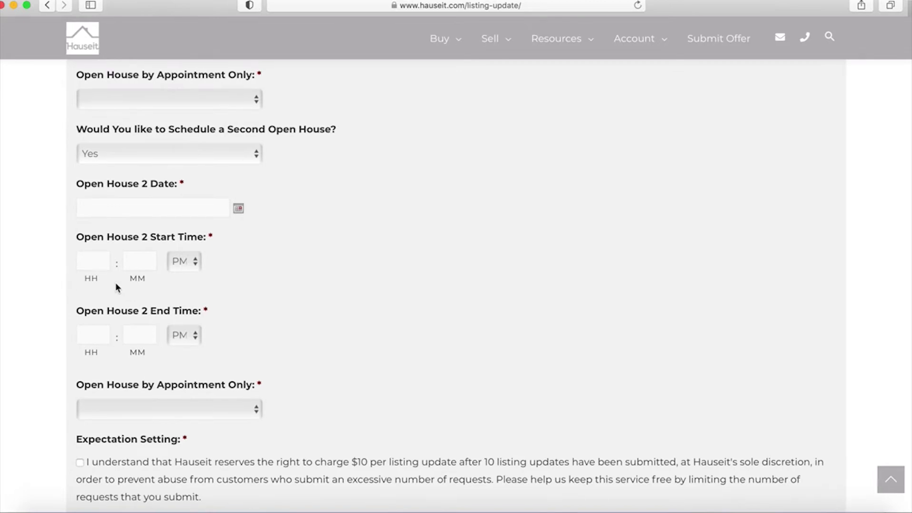
{"action": "scroll", "coordinate": [115, 283], "scroll_direction": "up", "scroll_amount": 10}
{"action": "left_click", "coordinate": [127, 200]}
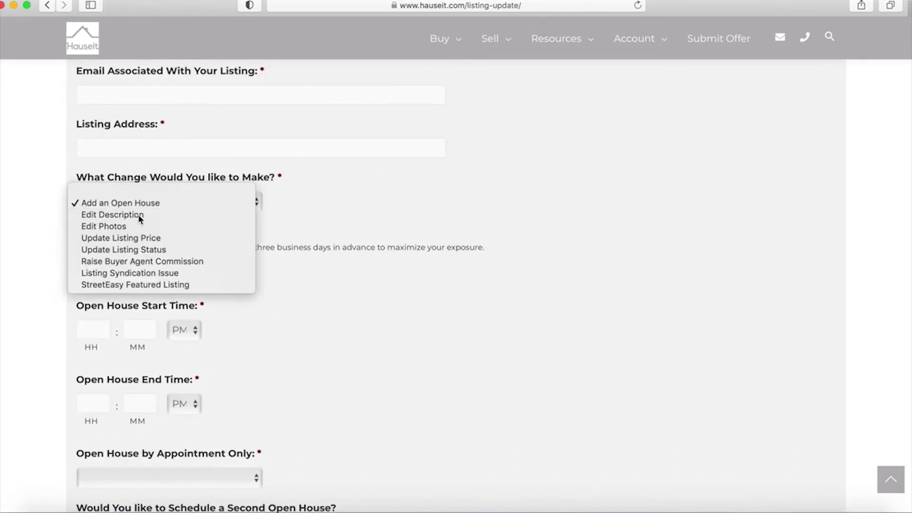
Step: Switch the change type to Edit Description and highlight the discriminatory-wording hint text
{"action": "left_click", "coordinate": [142, 215]}
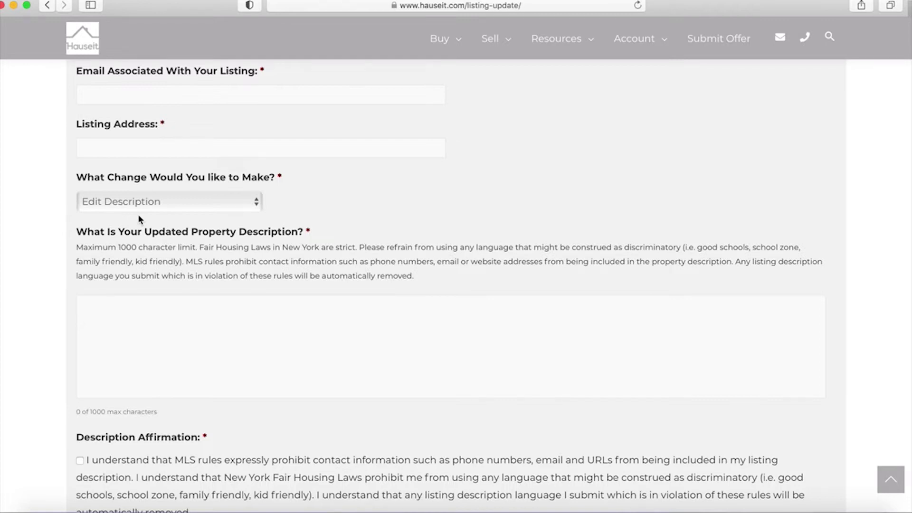
{"action": "left_click", "coordinate": [155, 309]}
{"action": "left_click_drag", "start_coordinate": [681, 248], "coordinate": [181, 260]}
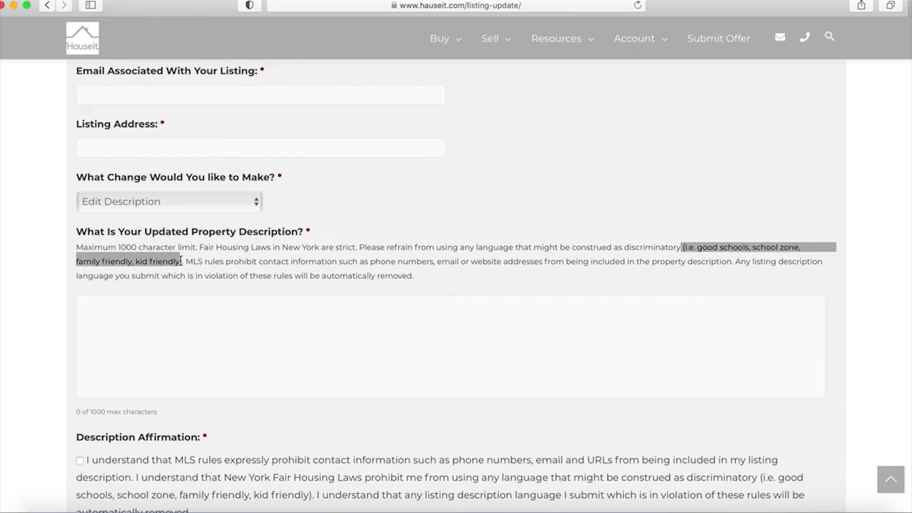
{"action": "left_click", "coordinate": [220, 261]}
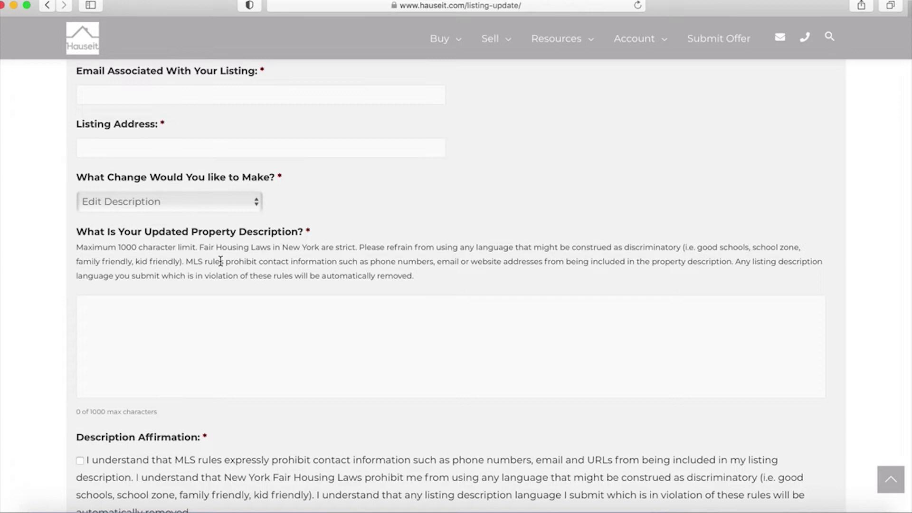
Step: Choose Edit Photos as the change type and focus the Updated Photos link field
{"action": "left_click", "coordinate": [188, 193]}
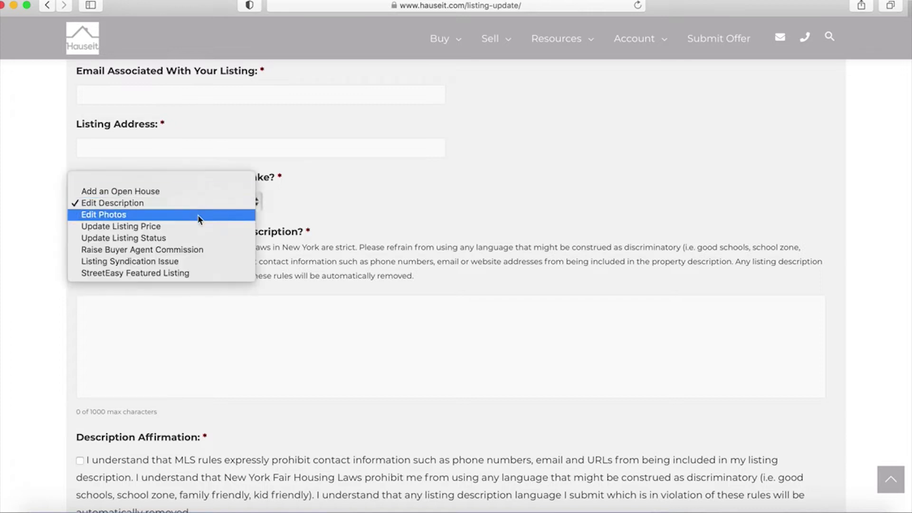
{"action": "left_click", "coordinate": [199, 216]}
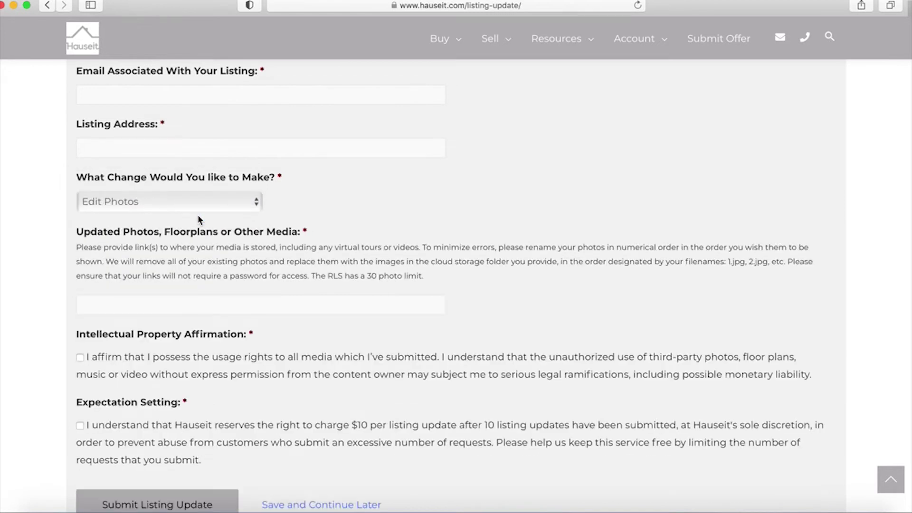
{"action": "left_click", "coordinate": [202, 302]}
Step: Tick the Intellectual Property Affirmation, then switch the change type to Update Listing Price
{"action": "left_click", "coordinate": [213, 359]}
{"action": "left_click", "coordinate": [152, 208]}
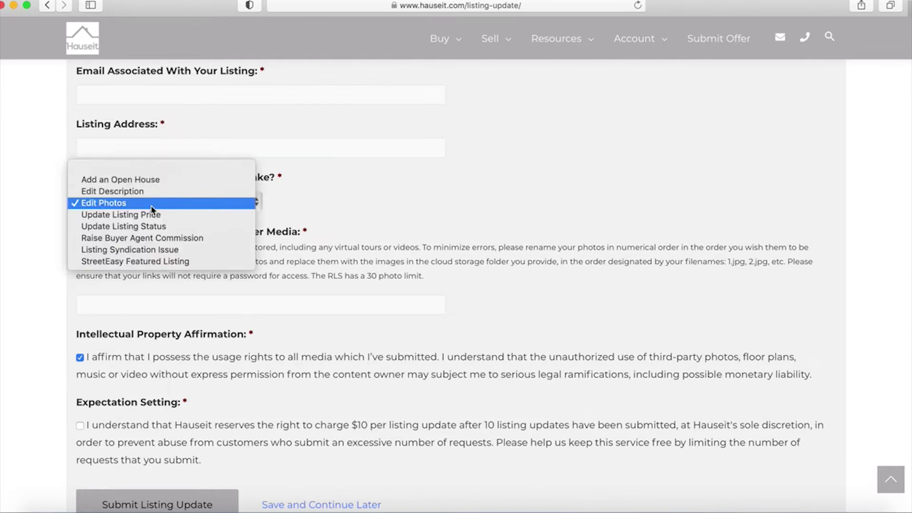
{"action": "left_click", "coordinate": [157, 215]}
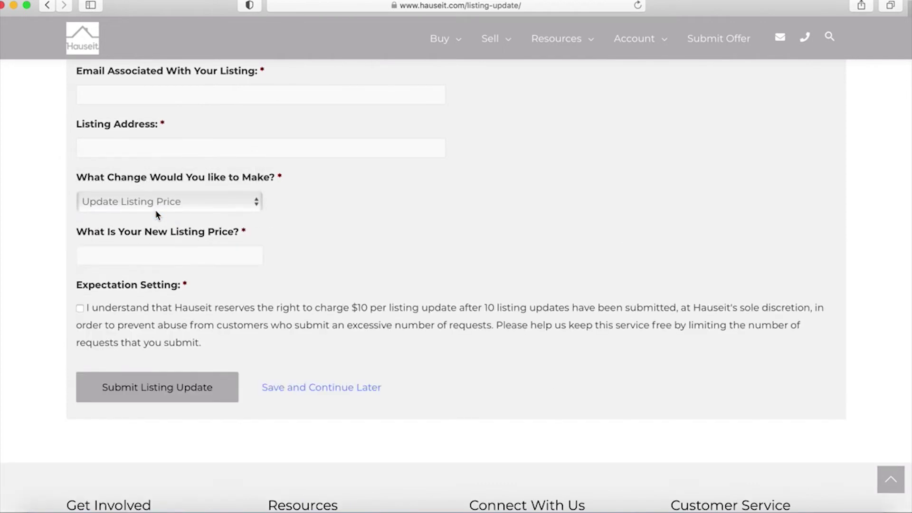
Step: Set the change type to Update Listing Status with status Contract Signed
{"action": "left_click", "coordinate": [161, 207]}
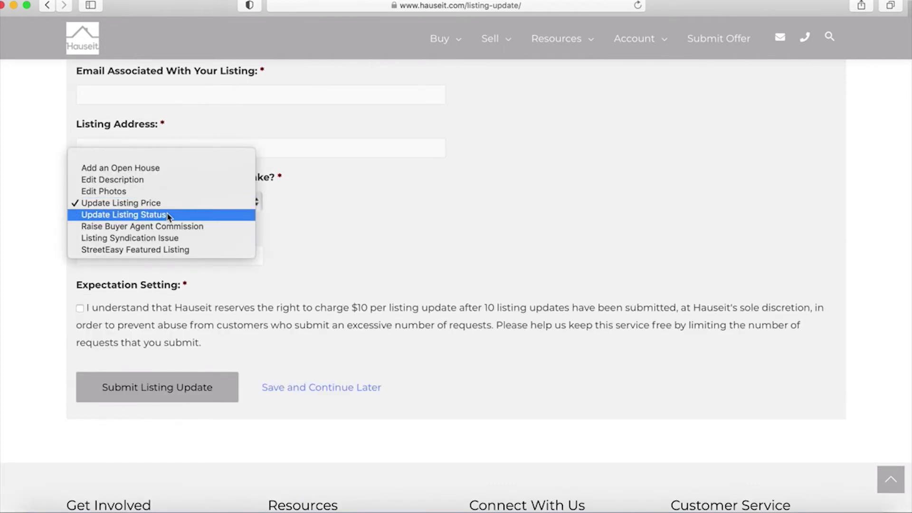
{"action": "left_click", "coordinate": [169, 215]}
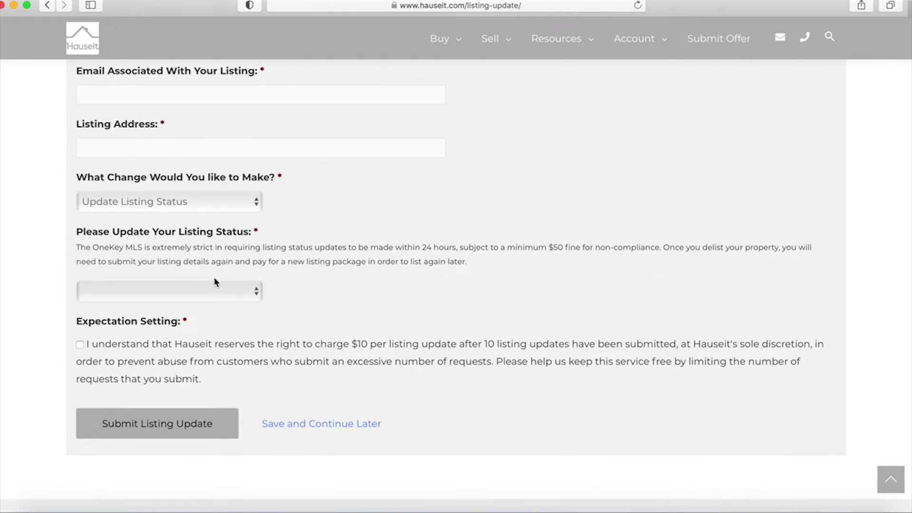
{"action": "left_click", "coordinate": [228, 289]}
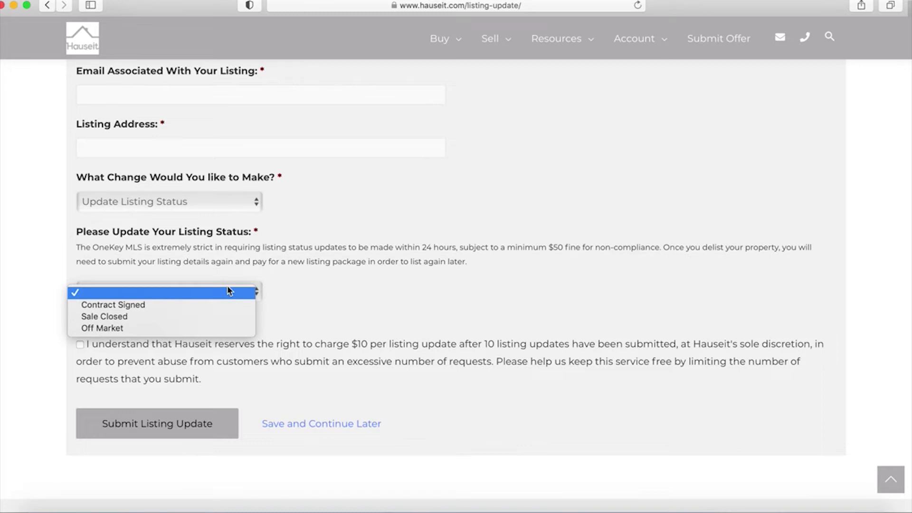
{"action": "left_click", "coordinate": [221, 304]}
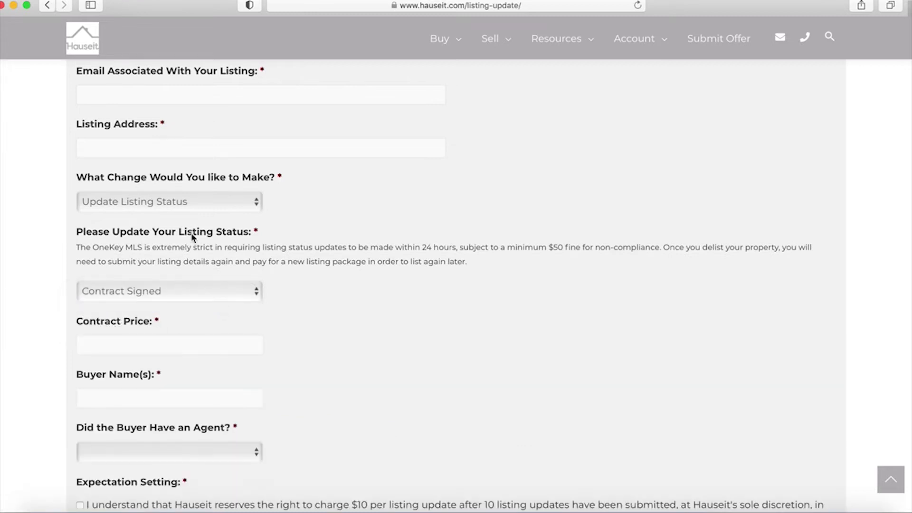
Step: Answer Yes to 'Did the Buyer Have an Agent?' and focus the Buyer Agent Name(s) and Firm field
{"action": "scroll", "coordinate": [192, 236], "scroll_direction": "down", "scroll_amount": 3}
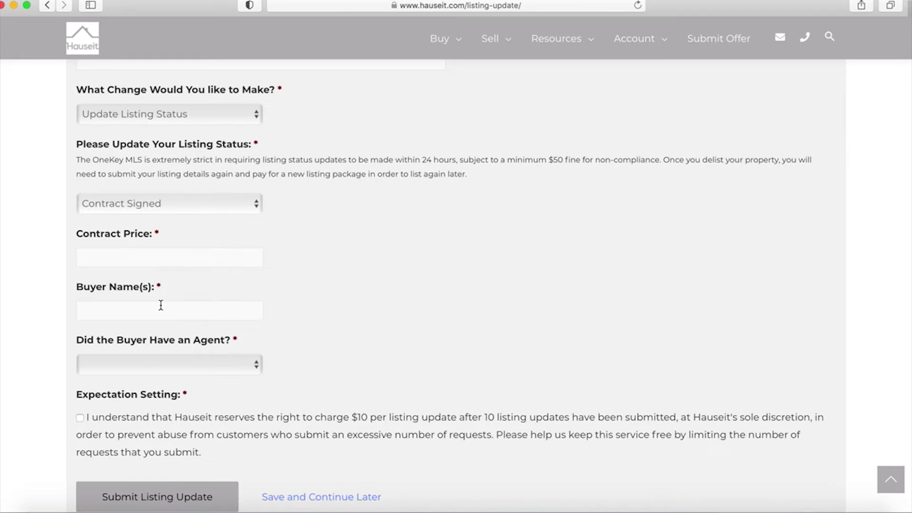
{"action": "left_click", "coordinate": [210, 365]}
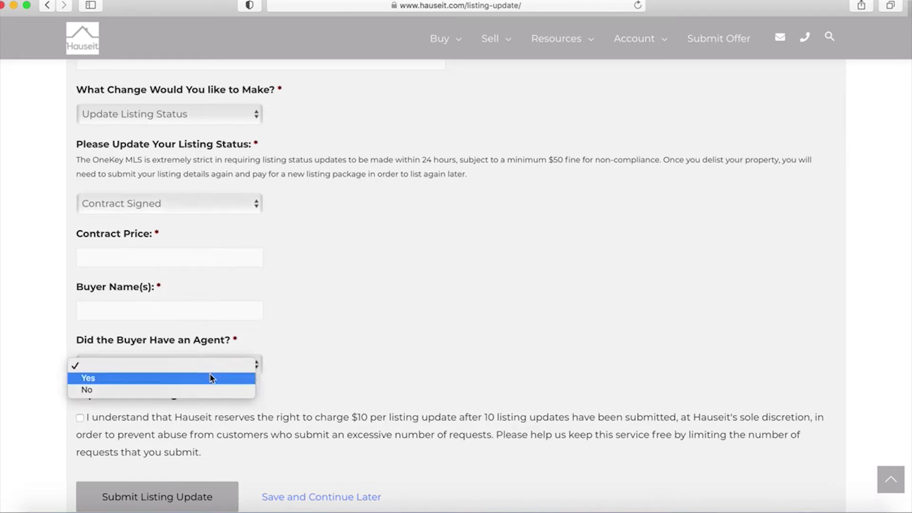
{"action": "left_click", "coordinate": [209, 377]}
{"action": "scroll", "coordinate": [206, 325], "scroll_direction": "down", "scroll_amount": 2}
{"action": "left_click", "coordinate": [208, 347]}
{"action": "scroll", "coordinate": [209, 347], "scroll_direction": "up", "scroll_amount": 1}
{"action": "left_click", "coordinate": [204, 156]}
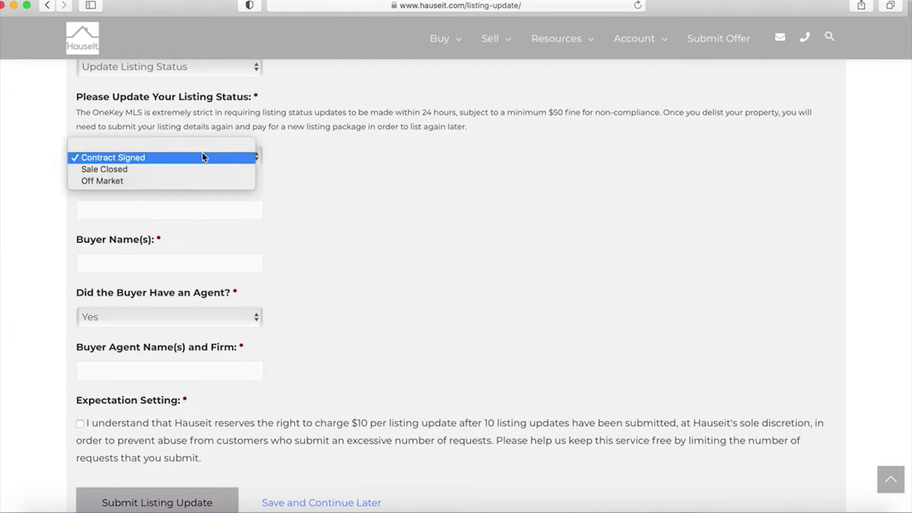
Step: Pick Sale Closed as the listing status, replacing Contract Price with Sale Price
{"action": "left_click", "coordinate": [207, 170]}
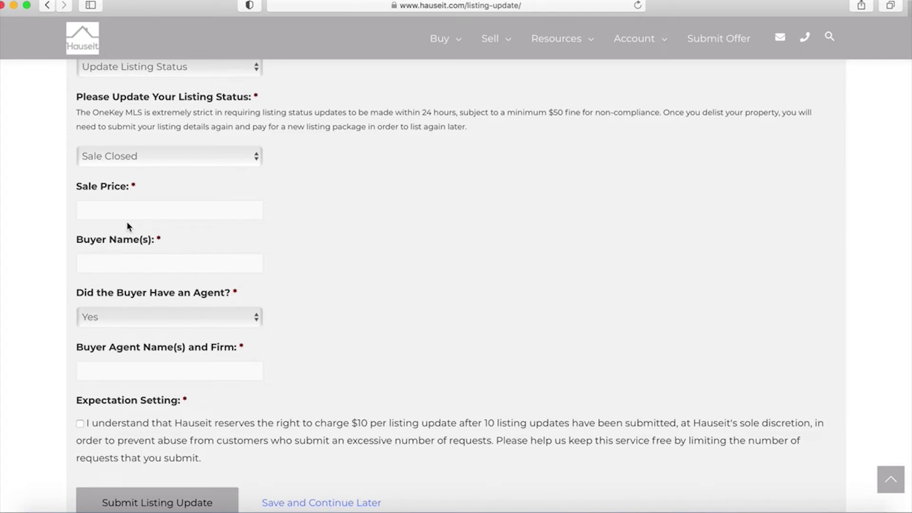
Step: Change the listing status to Off Market to show the Off Market terms acknowledgement
{"action": "left_click", "coordinate": [152, 157]}
{"action": "left_click", "coordinate": [155, 169]}
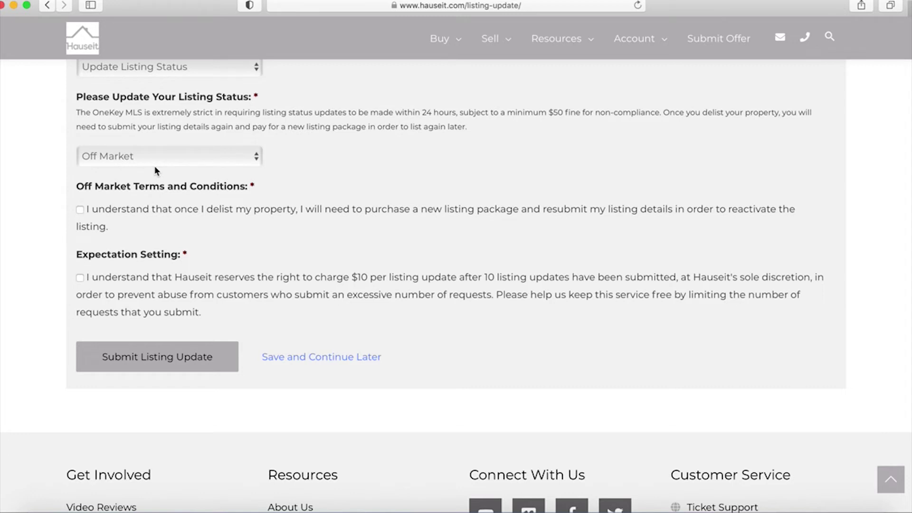
{"action": "left_click", "coordinate": [170, 154]}
Step: Keep Raise Buyer Agent Commission, view the commission percentage options, and focus the Listing Price field
{"action": "left_click", "coordinate": [281, 161]}
{"action": "scroll", "coordinate": [280, 162], "scroll_direction": "up", "scroll_amount": 2}
{"action": "left_click", "coordinate": [227, 104]}
{"action": "key", "text": "Escape"}
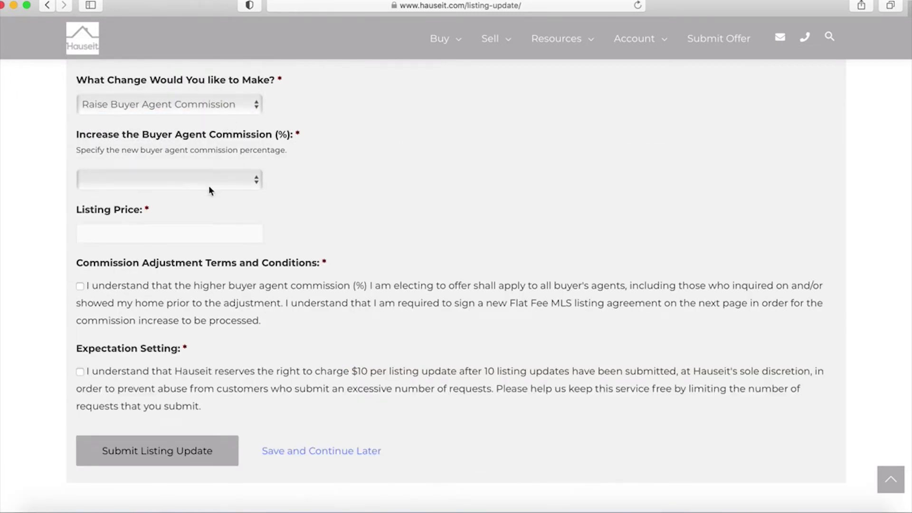
{"action": "left_click", "coordinate": [211, 181]}
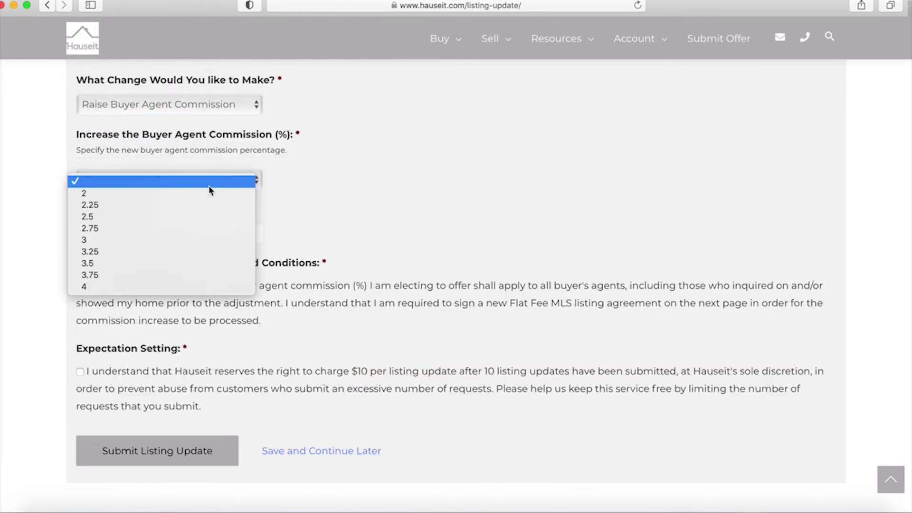
{"action": "left_click", "coordinate": [301, 195]}
{"action": "left_click", "coordinate": [233, 228]}
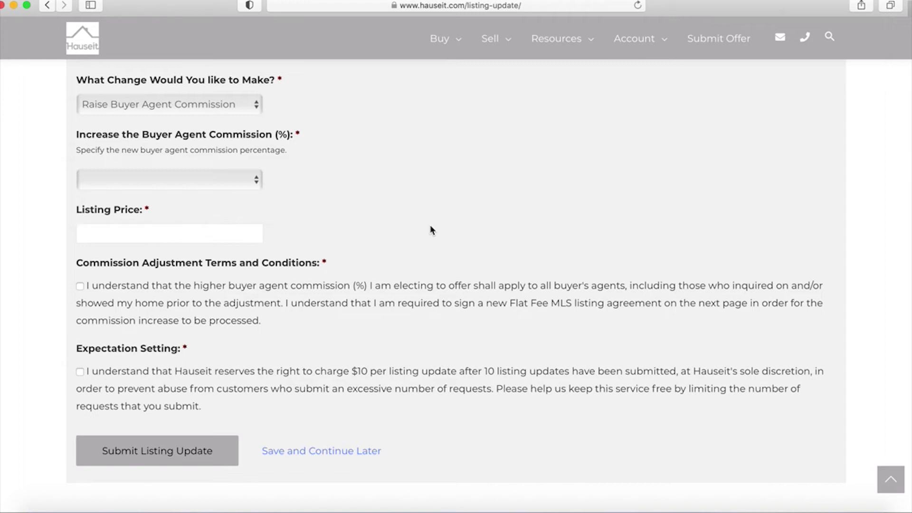
{"action": "left_click", "coordinate": [240, 106]}
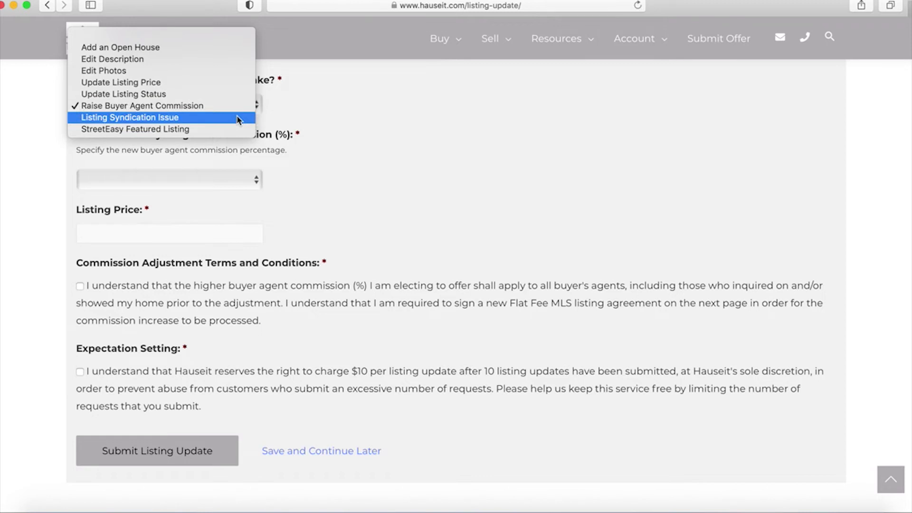
Step: Pick Listing Syndication Issue as the change type and place the cursor in the issue explanation box
{"action": "left_click", "coordinate": [238, 117]}
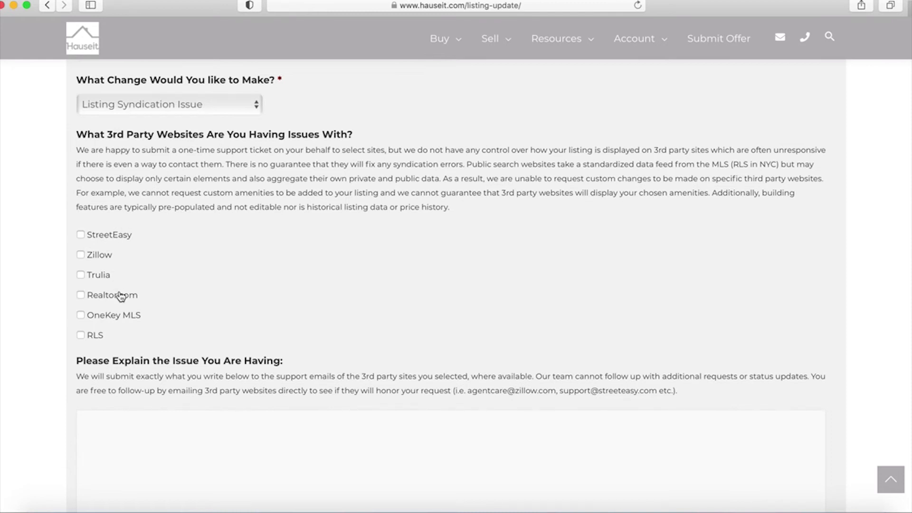
{"action": "scroll", "coordinate": [120, 297], "scroll_direction": "down", "scroll_amount": 2}
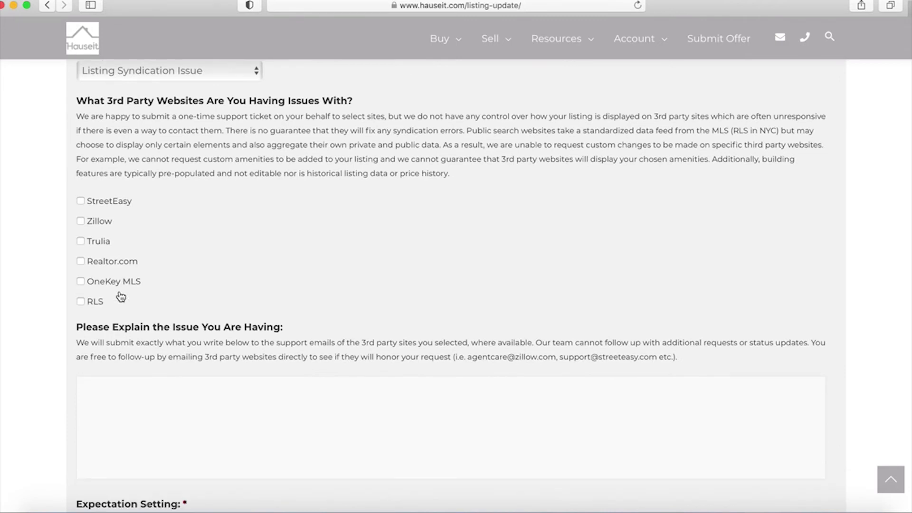
{"action": "left_click", "coordinate": [155, 382]}
{"action": "left_click_drag", "start_coordinate": [811, 343], "coordinate": [812, 359]}
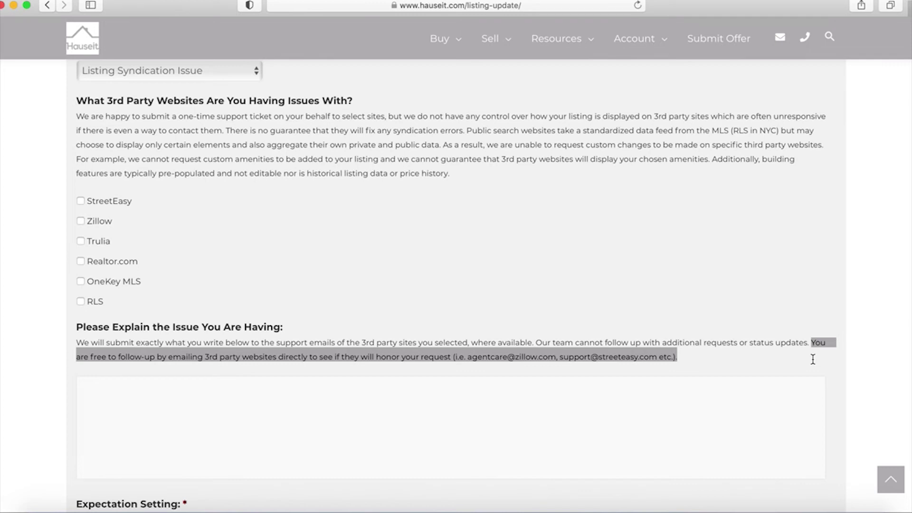
{"action": "left_click", "coordinate": [813, 359]}
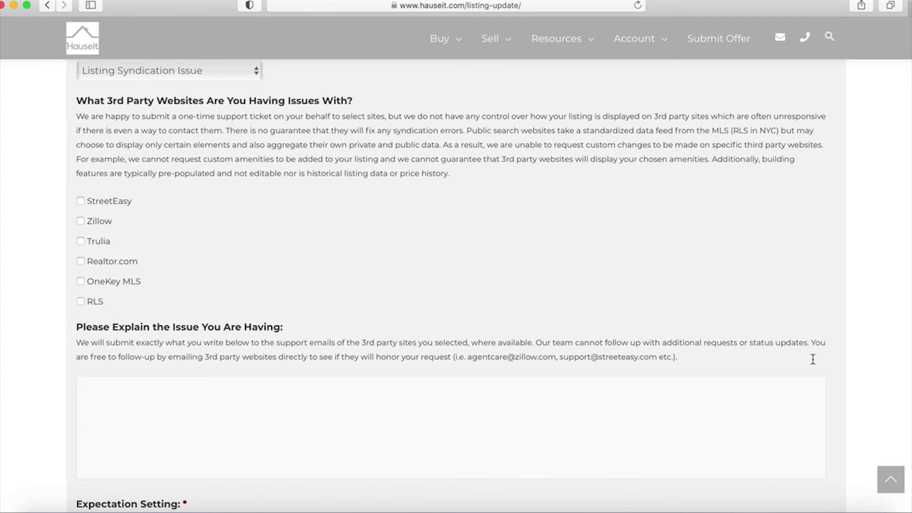
{"action": "scroll", "coordinate": [397, 281], "scroll_direction": "up", "scroll_amount": 2}
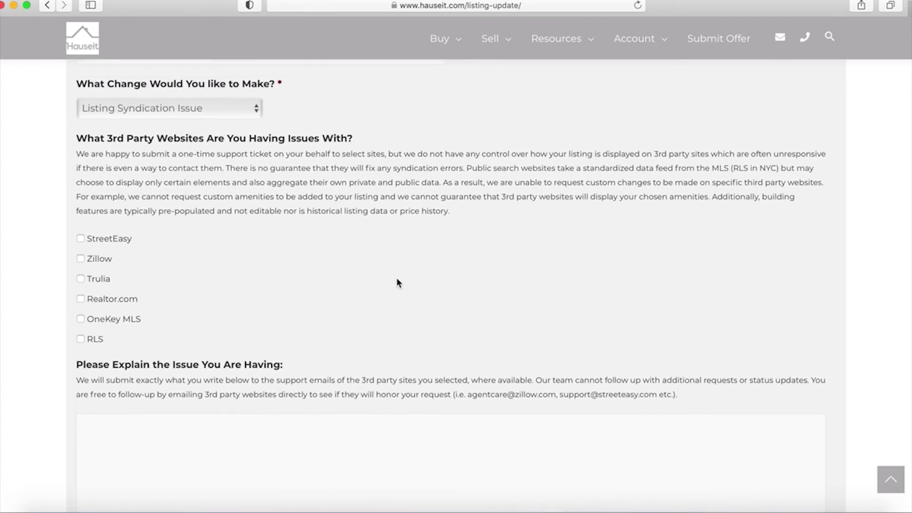
Step: Switch the change type to StreetEasy Featured Listing and tick the Featured Listing Terms and Conditions checkbox
{"action": "left_click", "coordinate": [219, 115]}
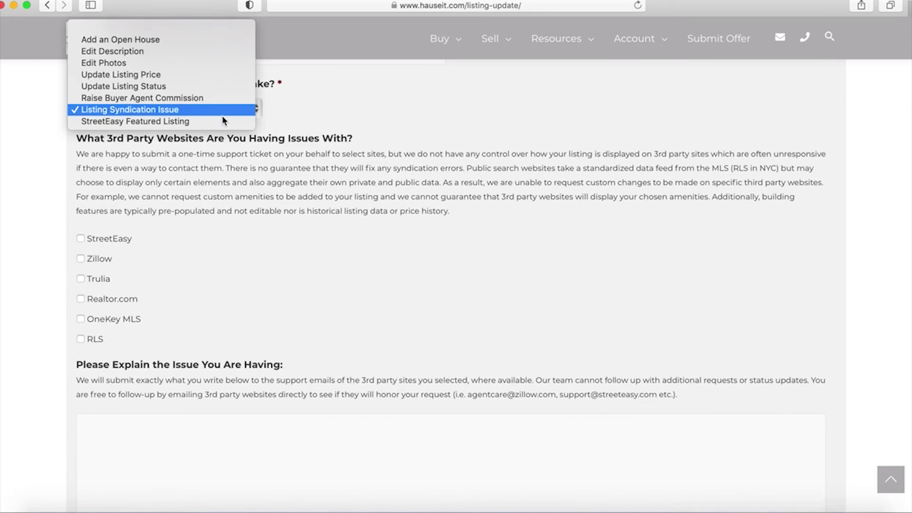
{"action": "left_click", "coordinate": [225, 122]}
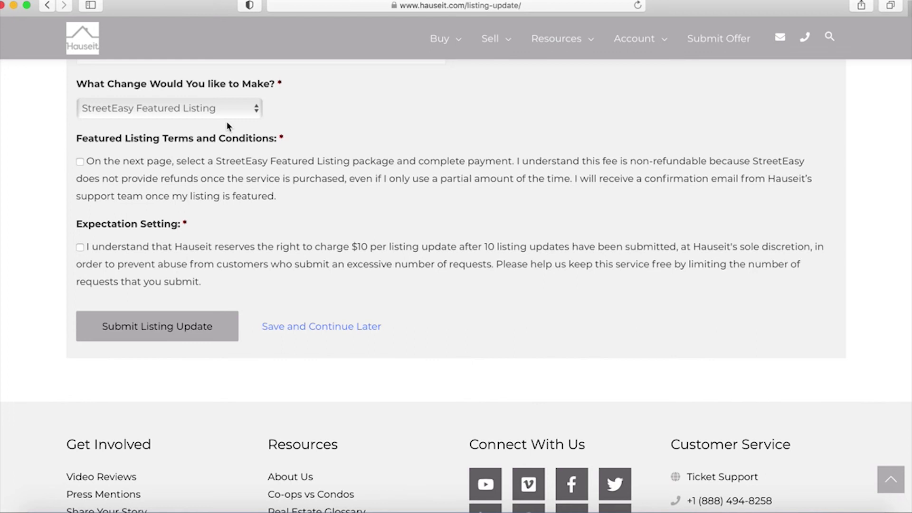
{"action": "left_click", "coordinate": [80, 162]}
{"action": "scroll", "coordinate": [380, 161], "scroll_direction": "up", "scroll_amount": 1}
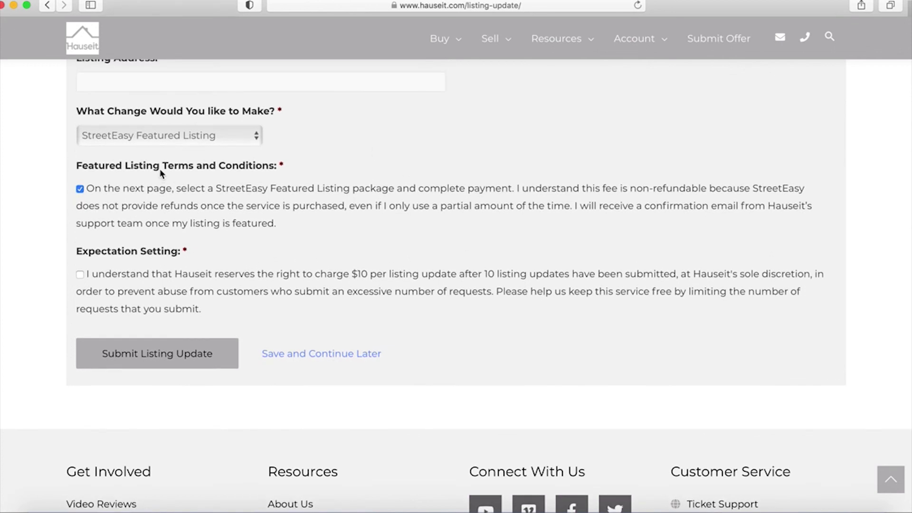